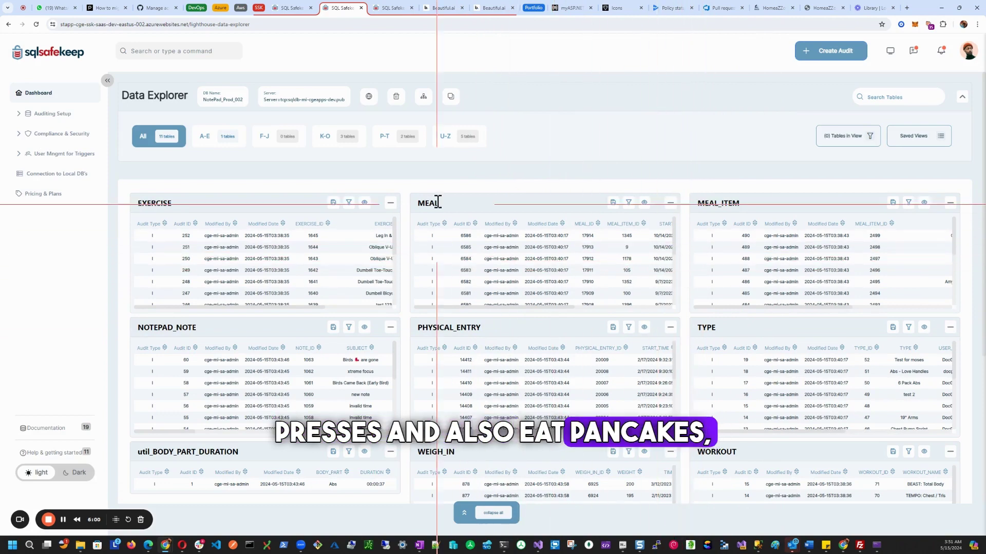
Check the list of saved views and close it again.
click(906, 141)
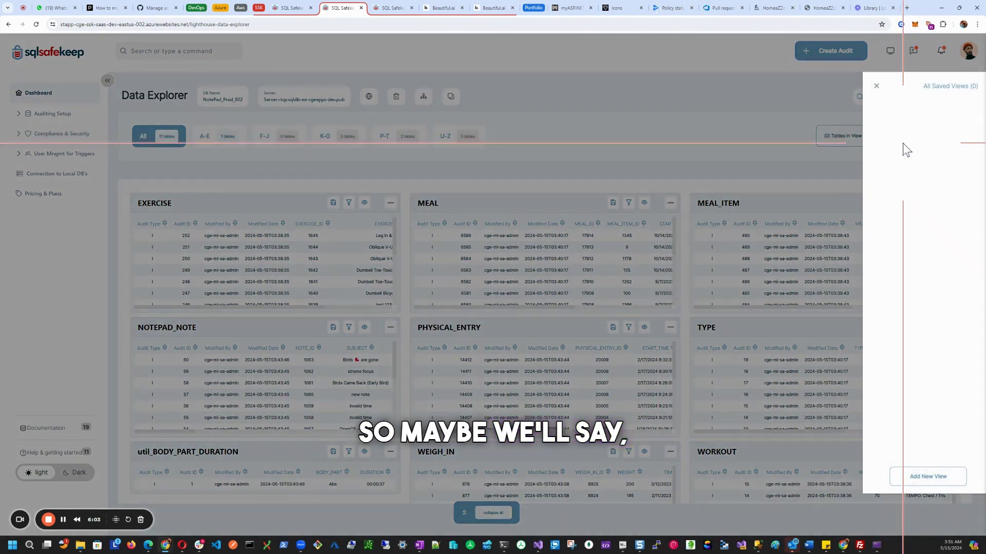
click(873, 88)
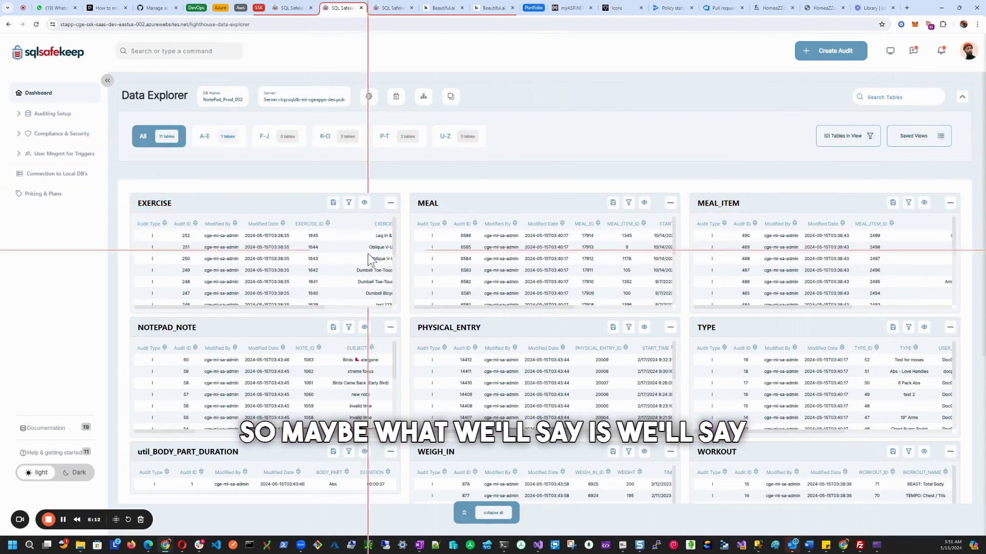
Examine the full EXERCISE table with its records sorted by BODY_PART, and return to the table overview.
drag(311, 306, 380, 311)
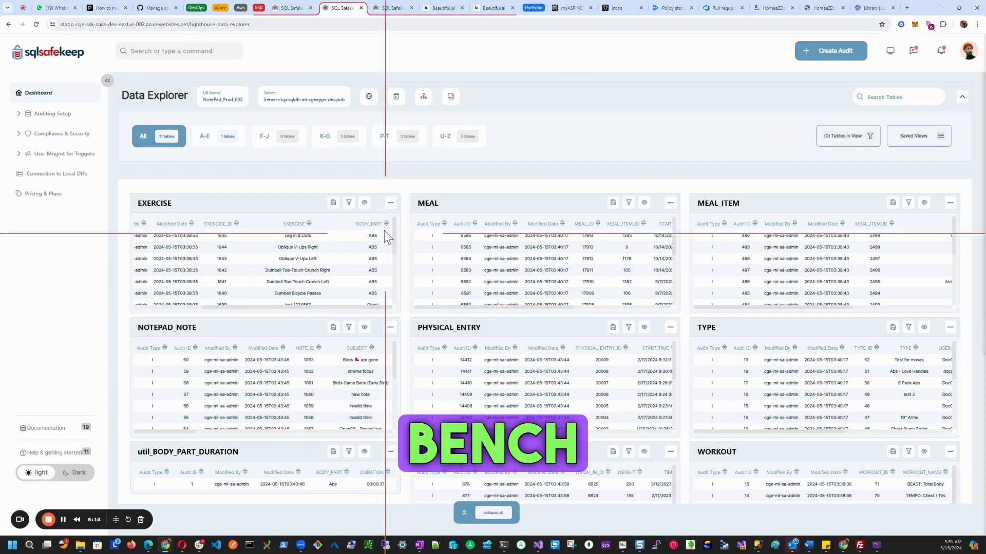
click(364, 203)
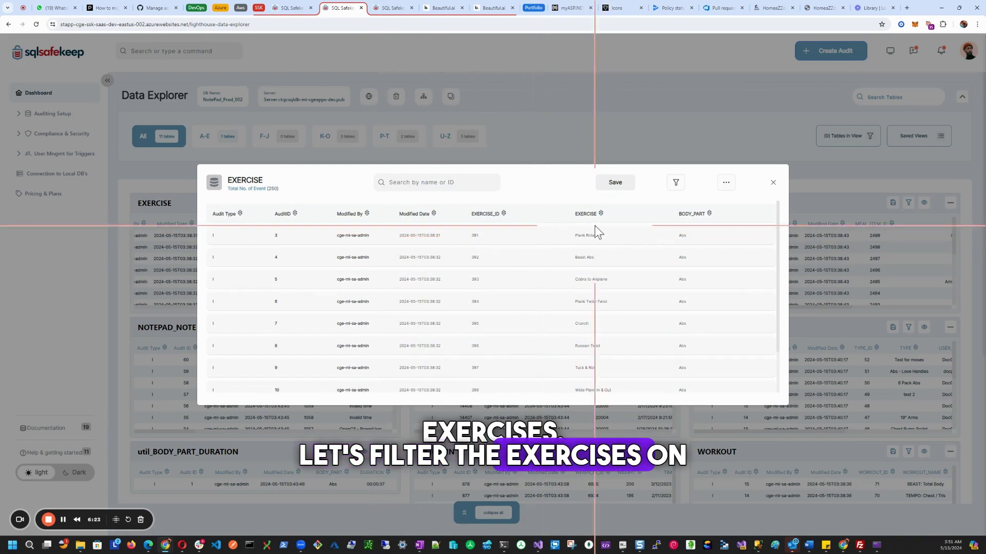
click(601, 214)
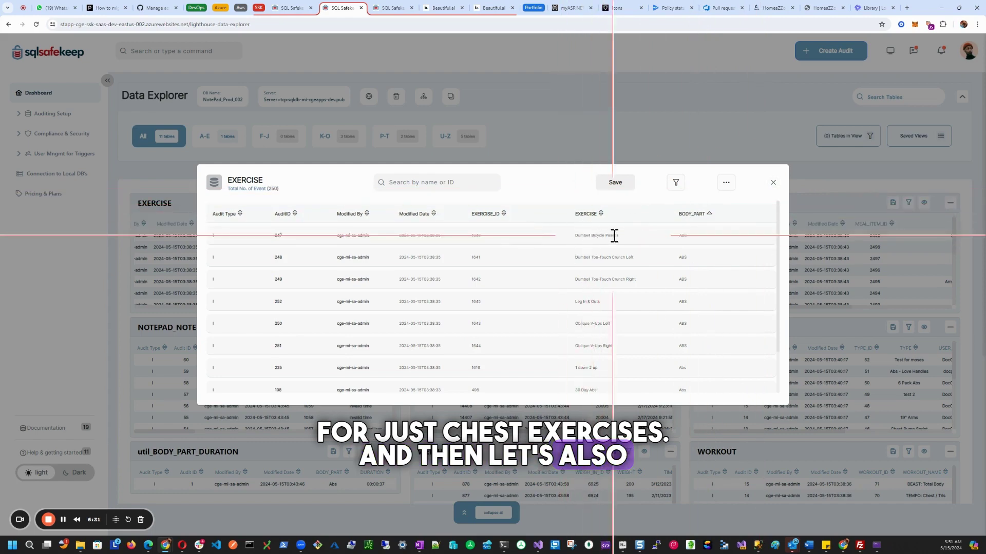
drag(618, 235, 608, 234)
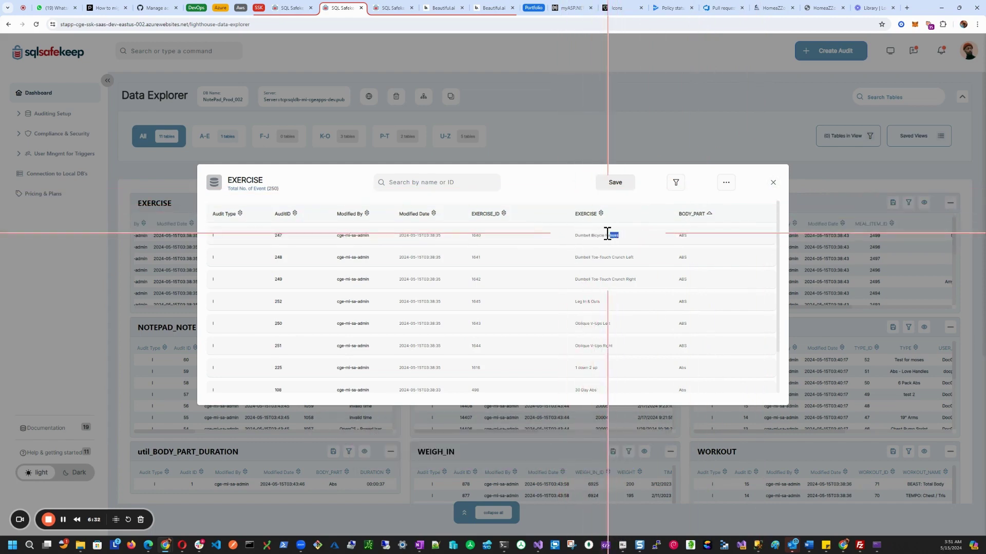
click(773, 183)
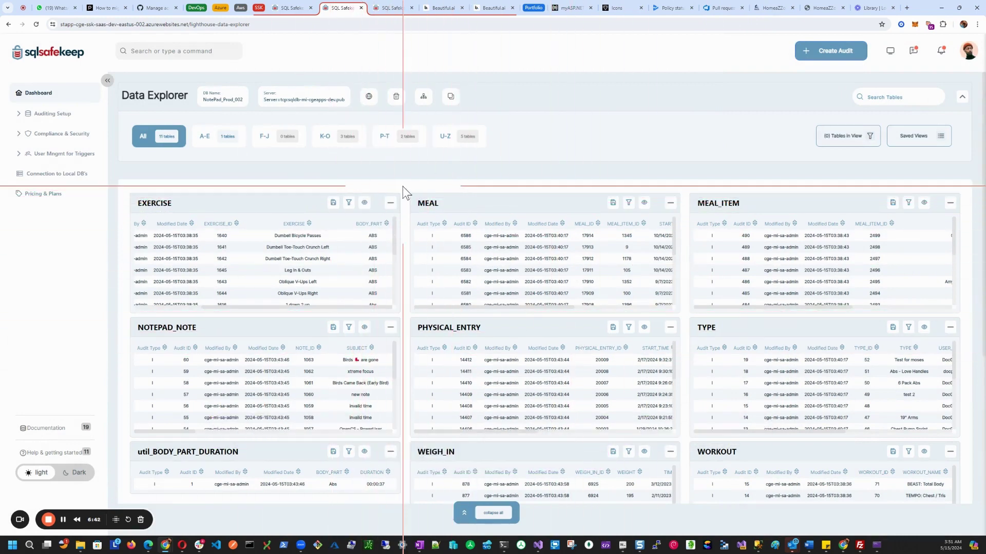
Start a filter on the EXERCISE table with the condition BODY_PART Equals "chest", followed by an AND connector.
scroll(403, 188, down, 4)
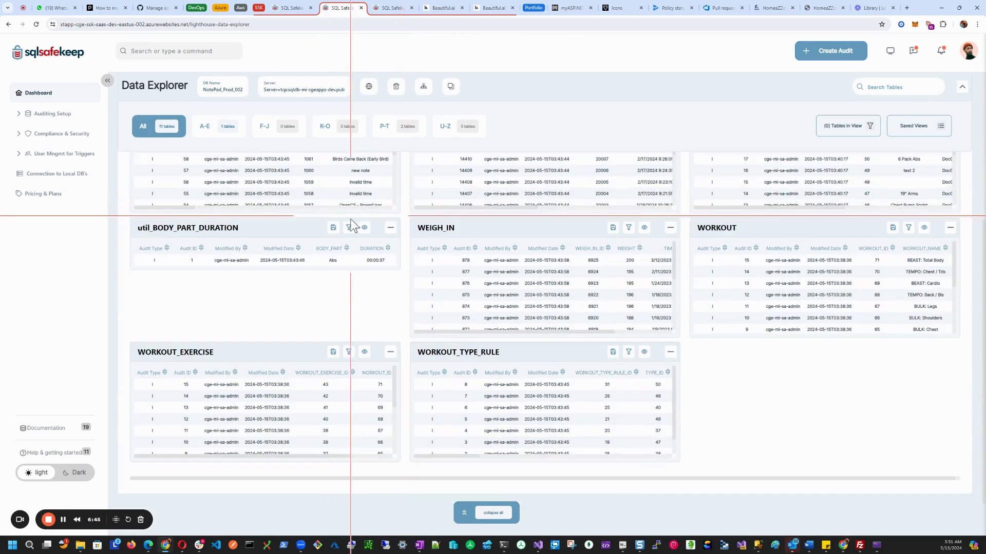
scroll(411, 305, up, 4)
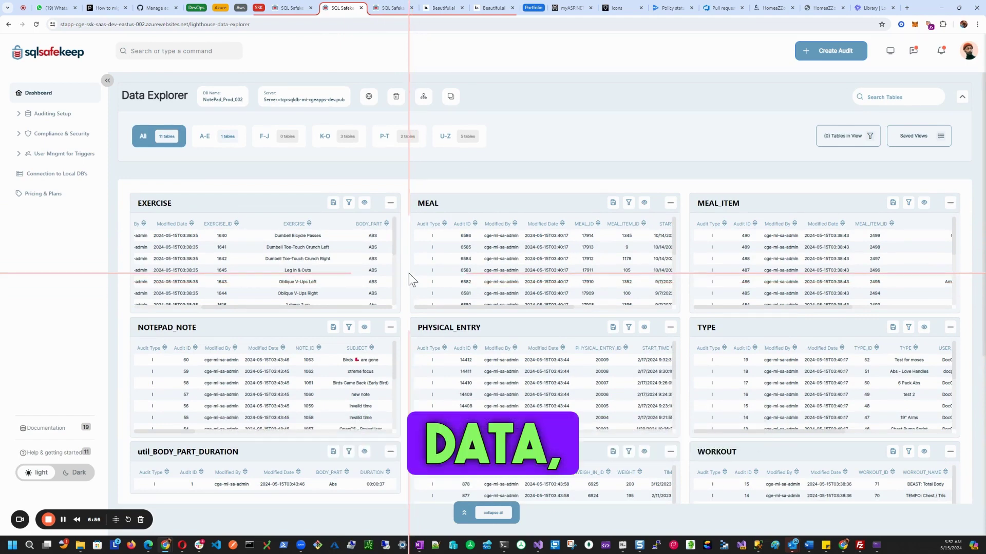
click(349, 203)
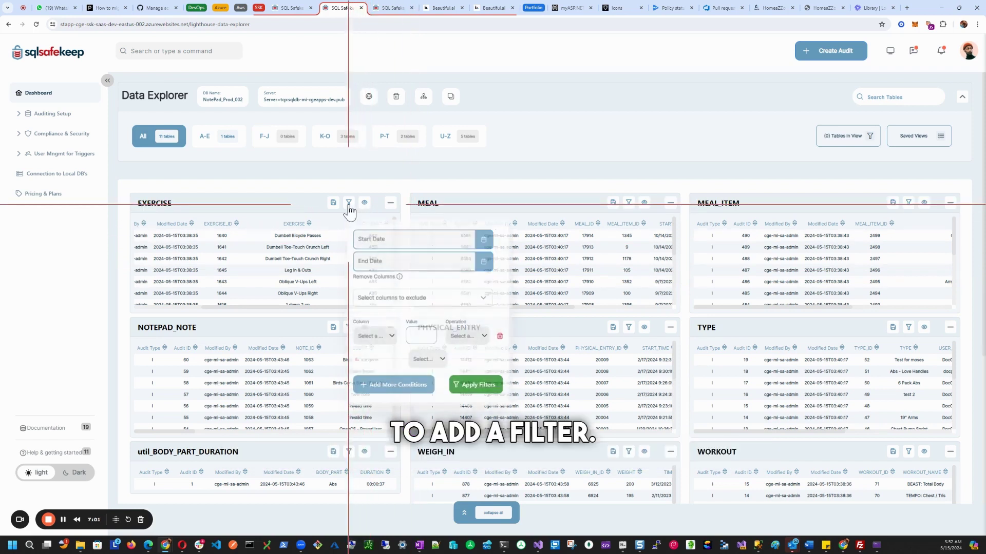
click(386, 338)
click(372, 370)
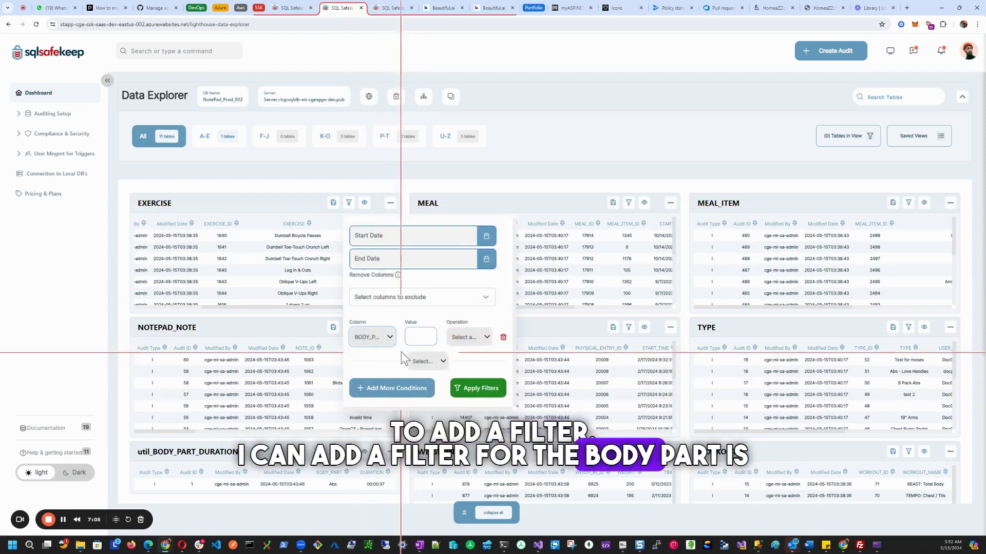
click(414, 337)
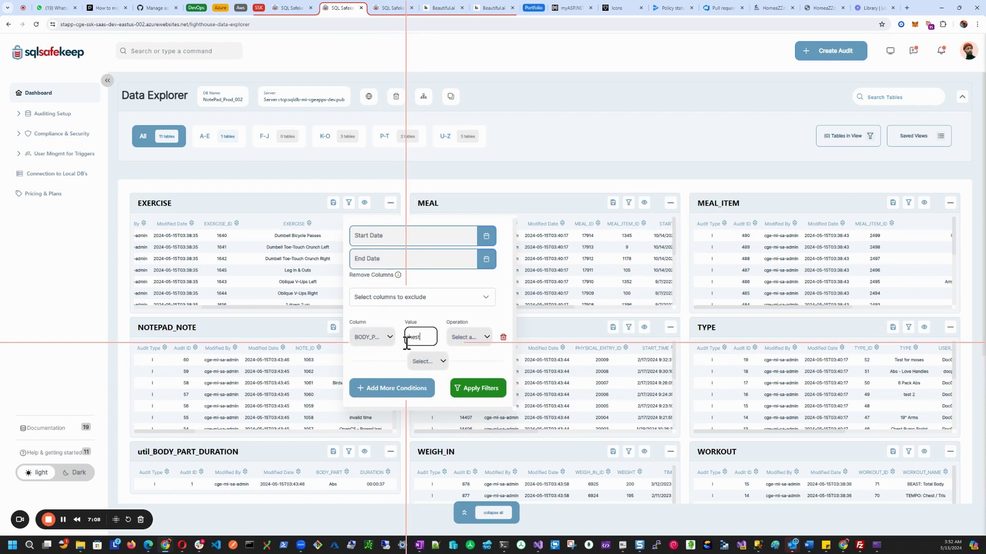
click(478, 338)
click(476, 367)
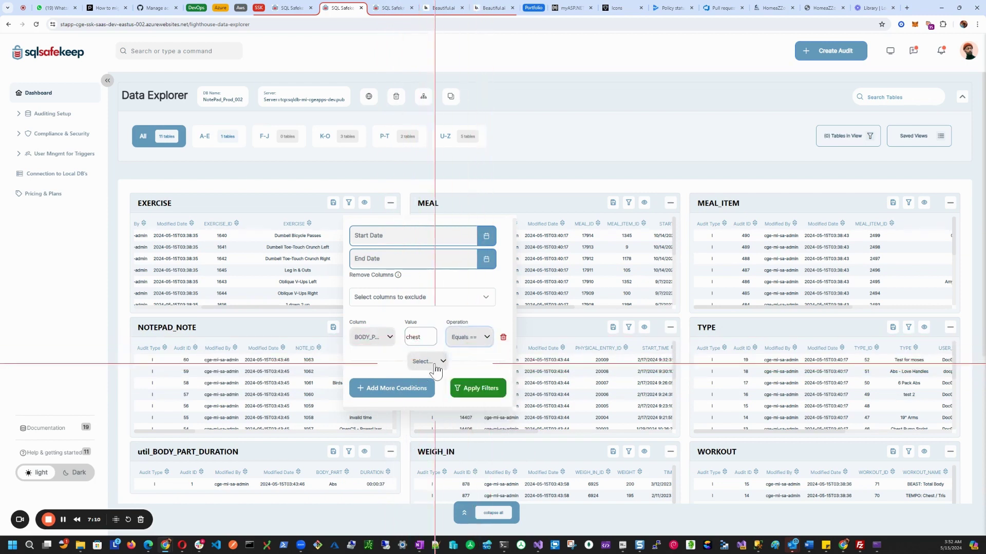
click(432, 362)
click(424, 385)
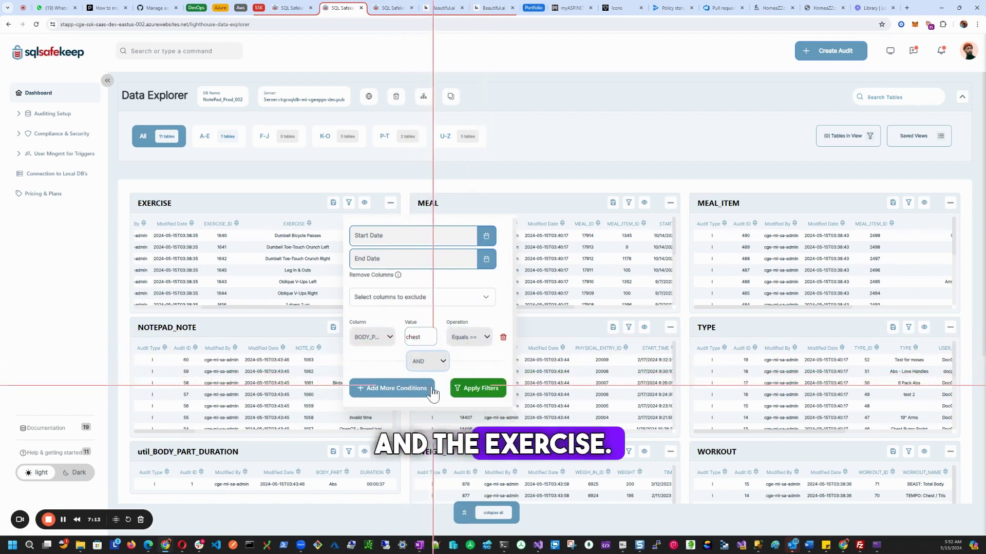
Add a second condition to the EXERCISE table filter on the EXERCISE column with the value "bench".
click(391, 394)
click(373, 397)
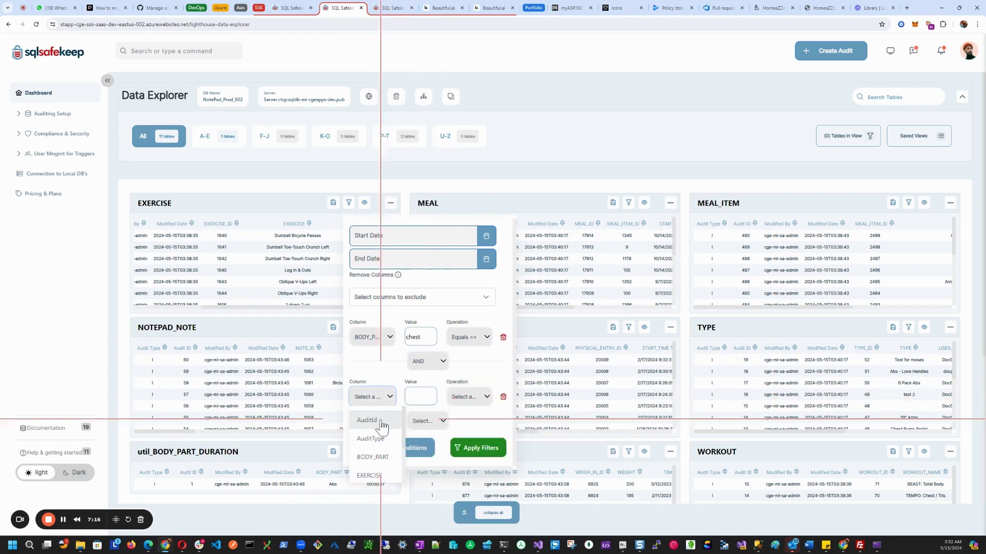
scroll(383, 436, down, 1)
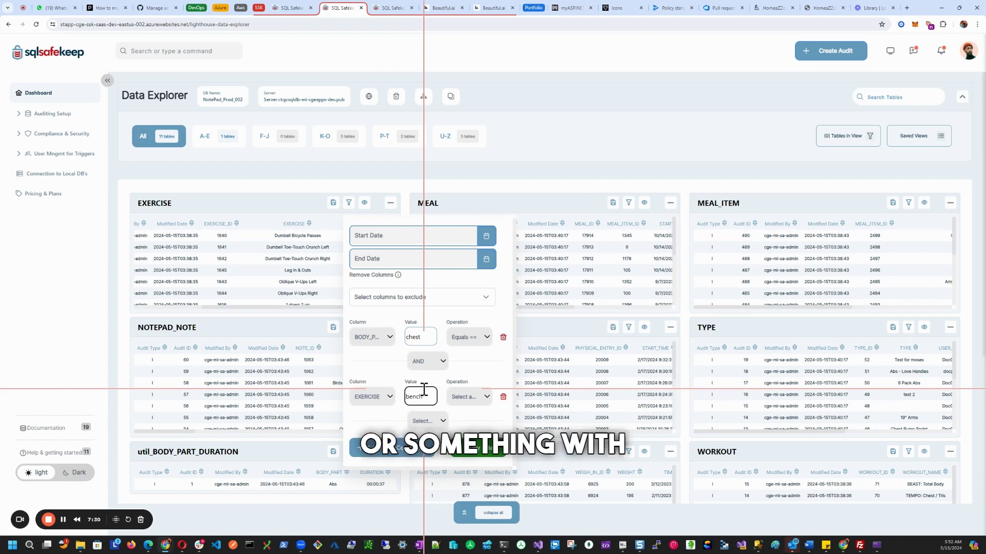
Try the Equals and Starts With operations for the "bench" condition.
click(465, 397)
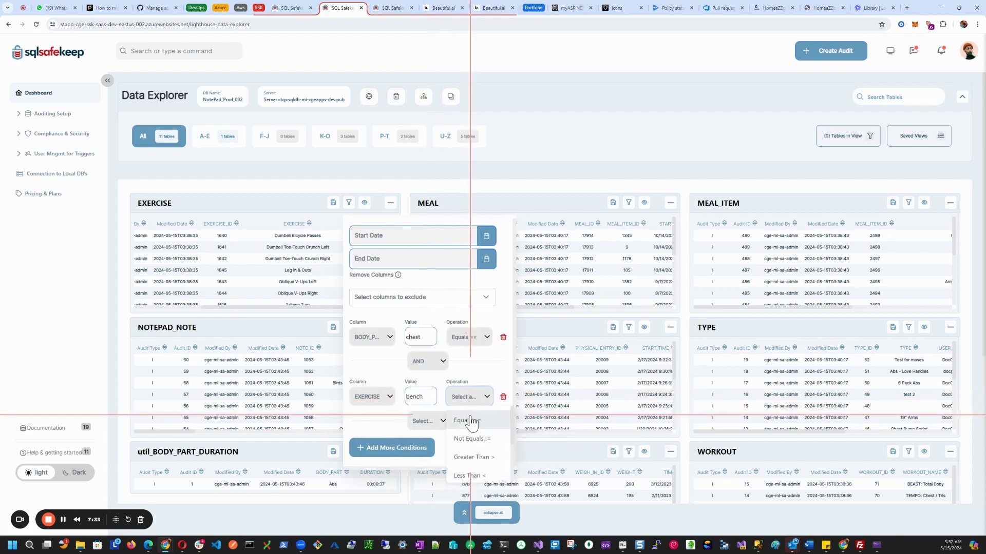
click(480, 397)
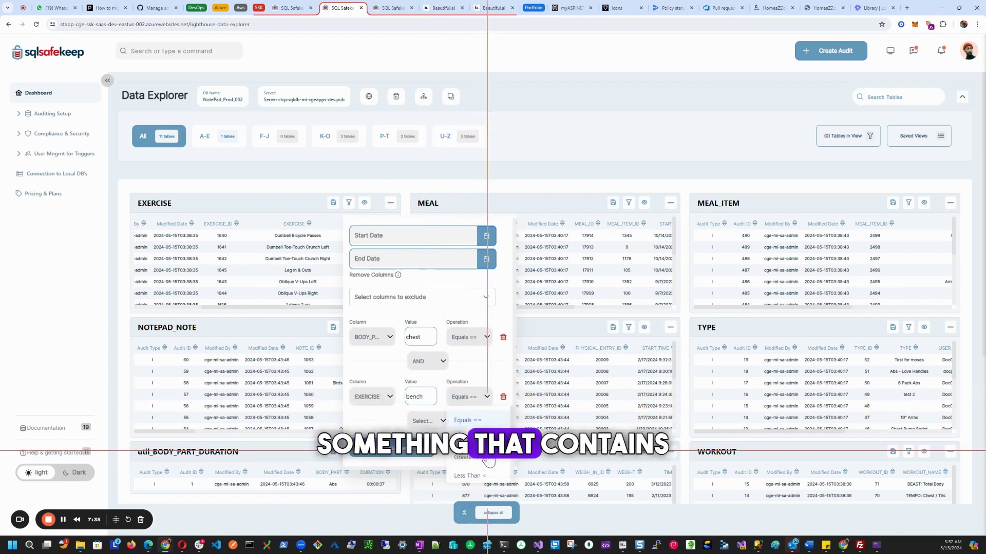
scroll(486, 452, down, 2)
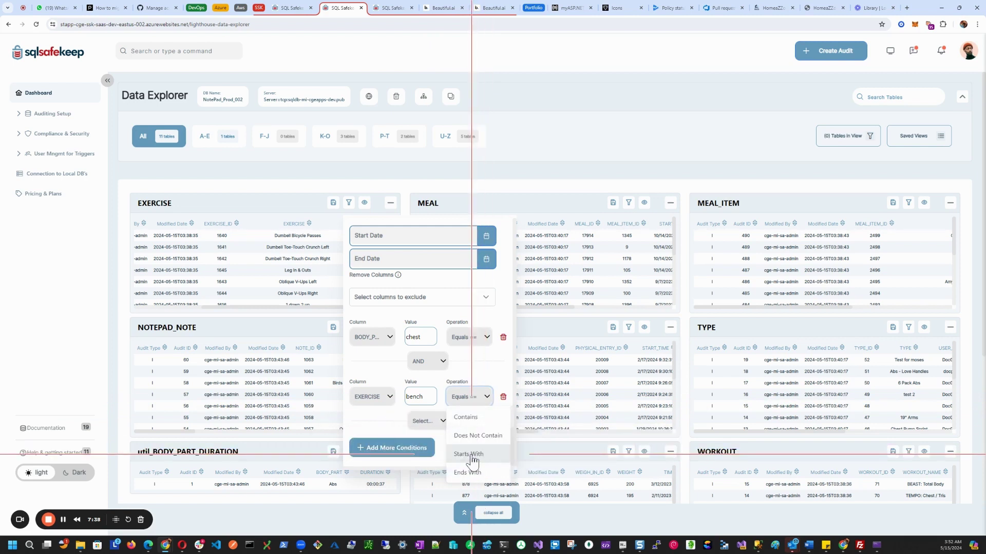
click(472, 455)
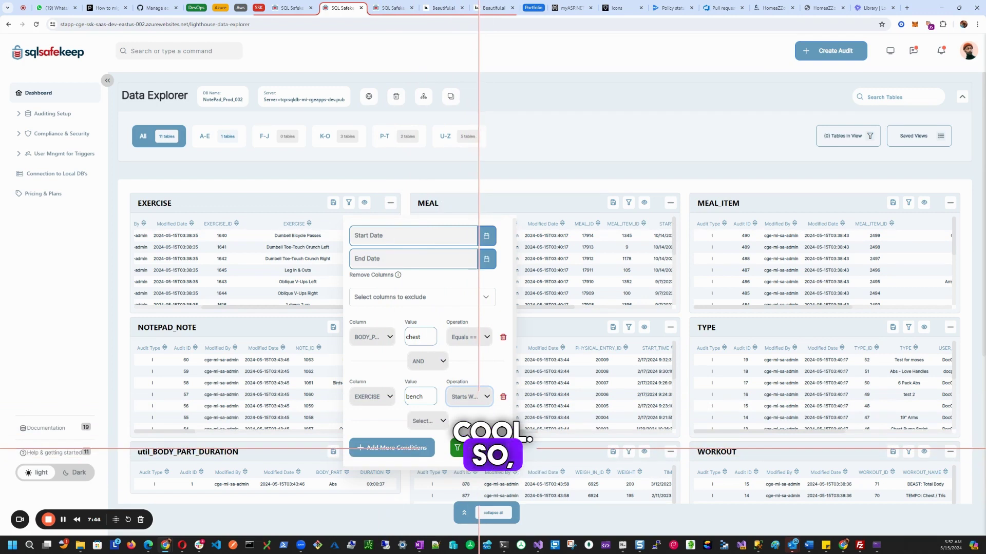
Change the "bench" condition's operation to Contains and apply the filters to the EXERCISE table.
click(468, 397)
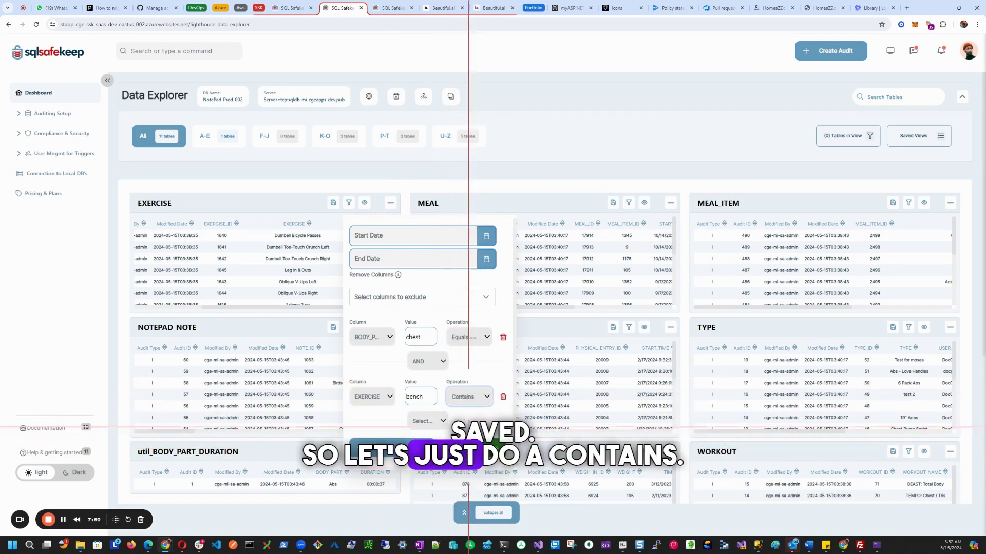
click(469, 437)
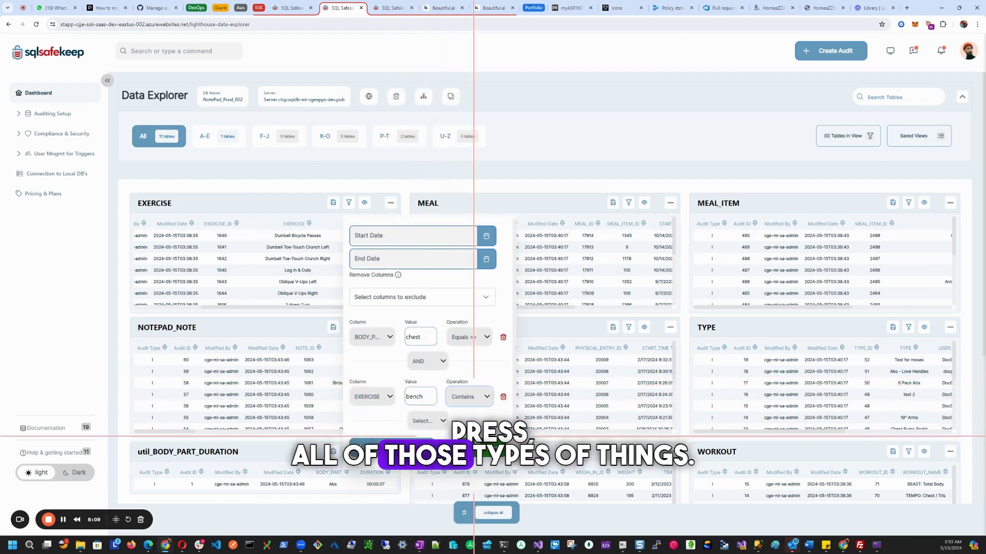
click(477, 449)
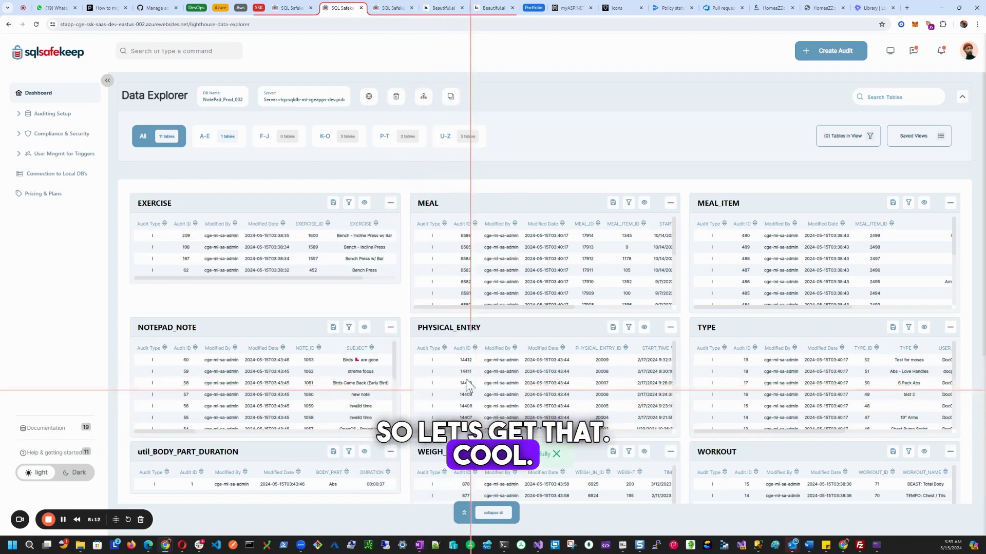
Add the filtered EXERCISE table to a new view, and collapse the side navigation and the alphabetical table filter bar.
click(333, 202)
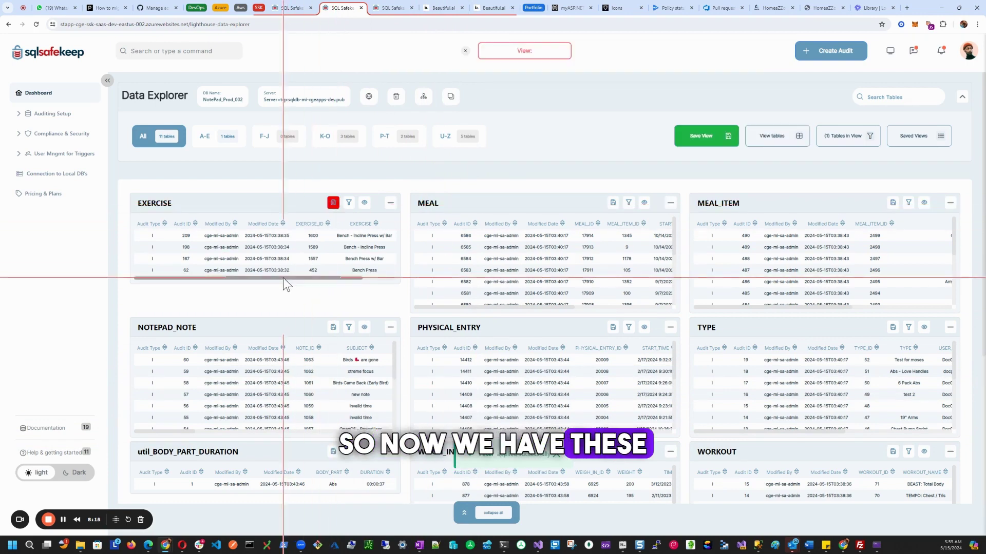
drag(282, 278, 329, 294)
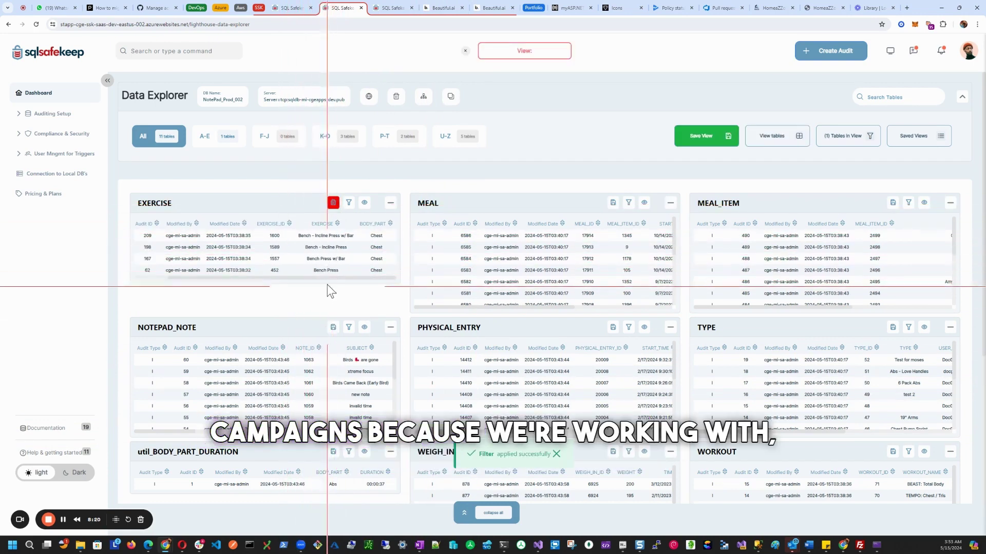
click(107, 80)
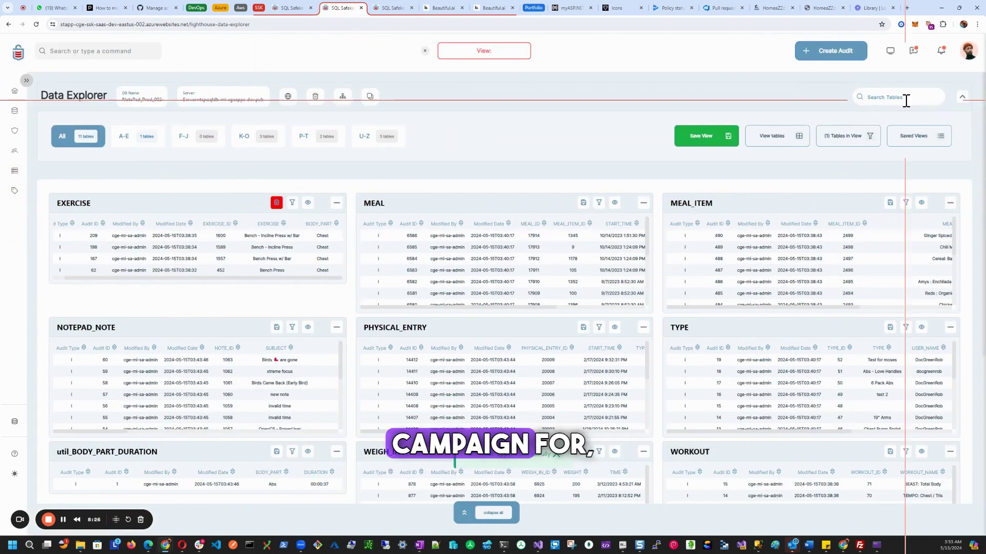
click(962, 97)
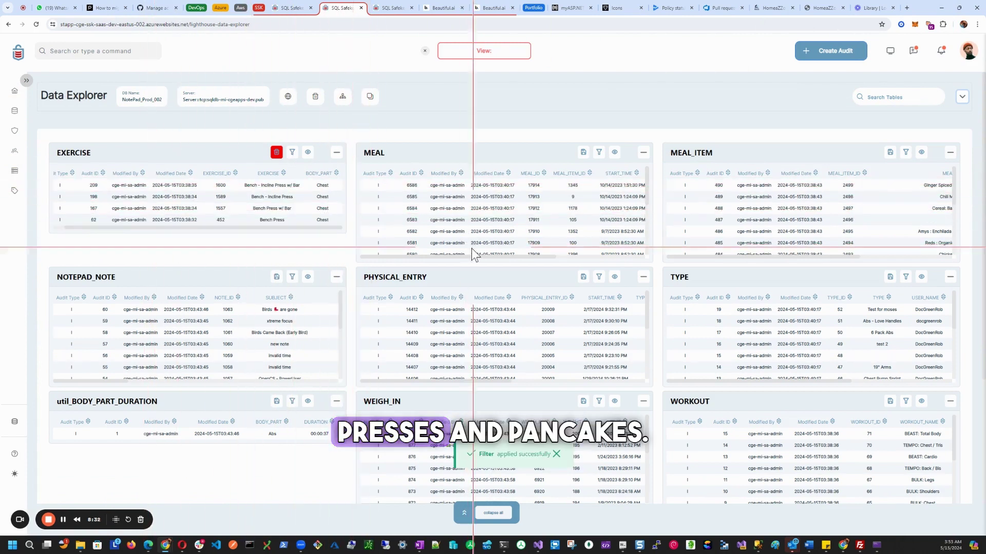
Filter the MEAL_ITEM table to rows whose MEAL_ITEM column contains "pancake" and apply the filter.
drag(448, 256, 501, 266)
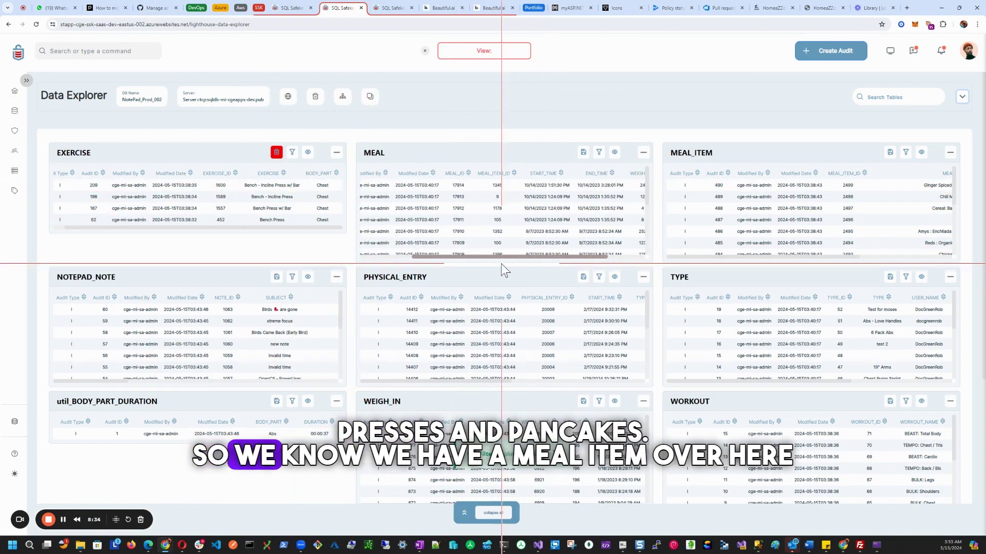
drag(809, 257, 901, 259)
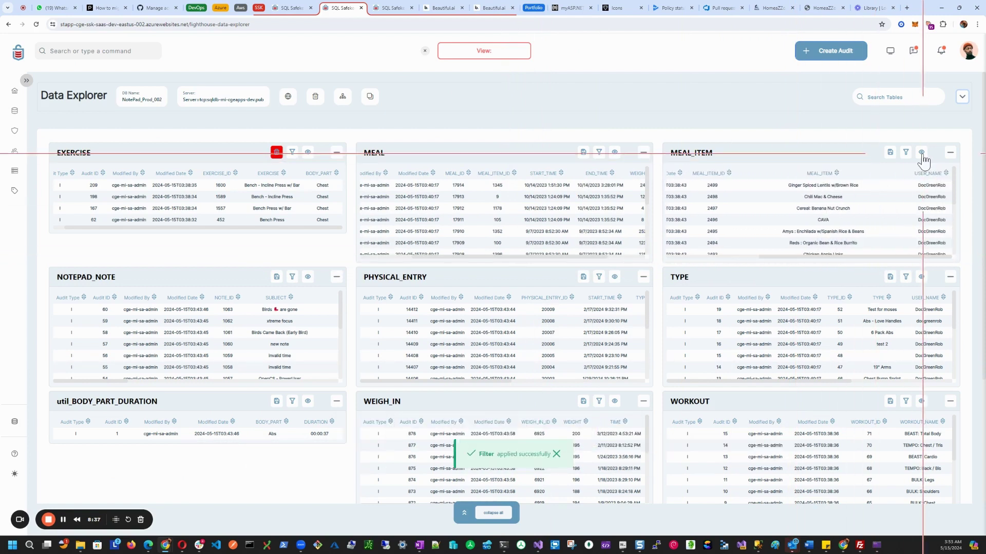
click(905, 154)
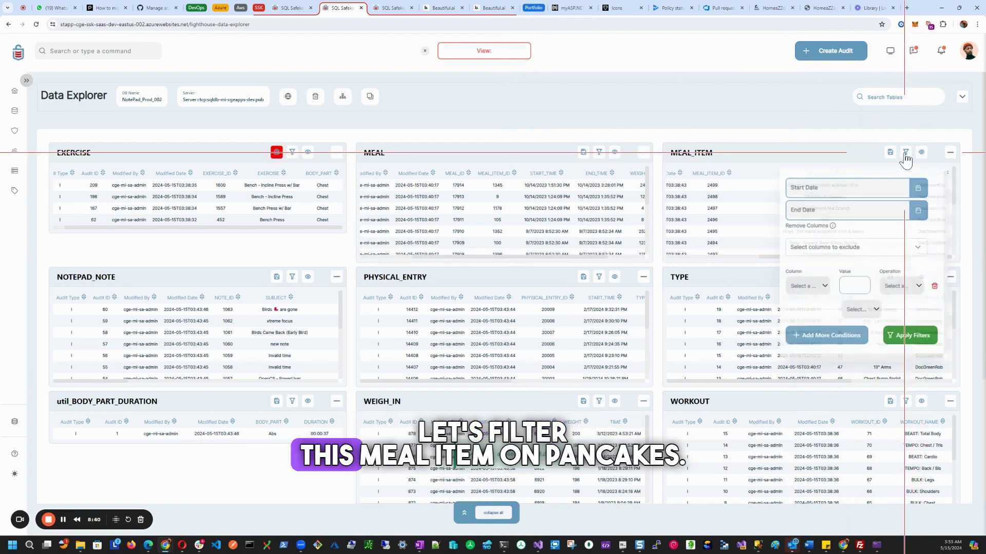
click(809, 287)
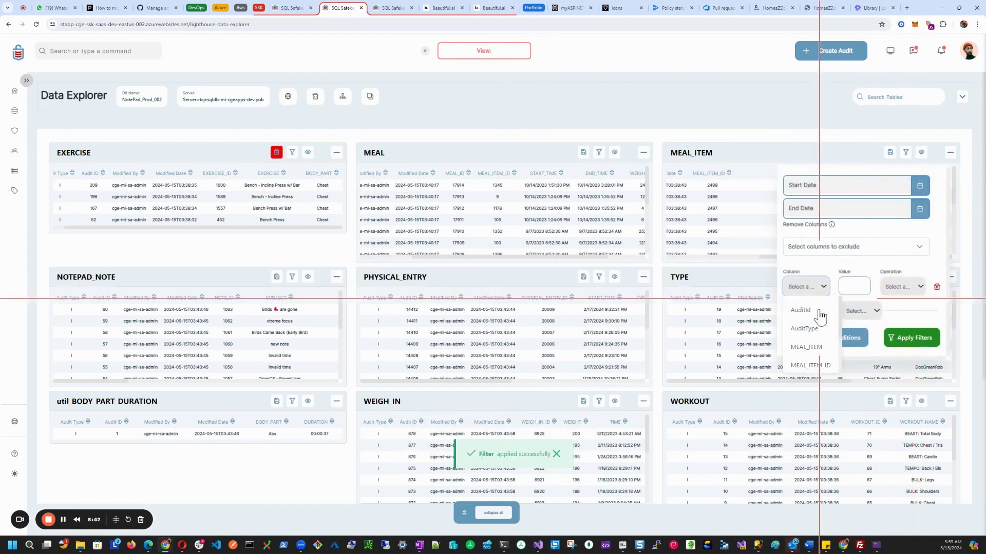
click(809, 347)
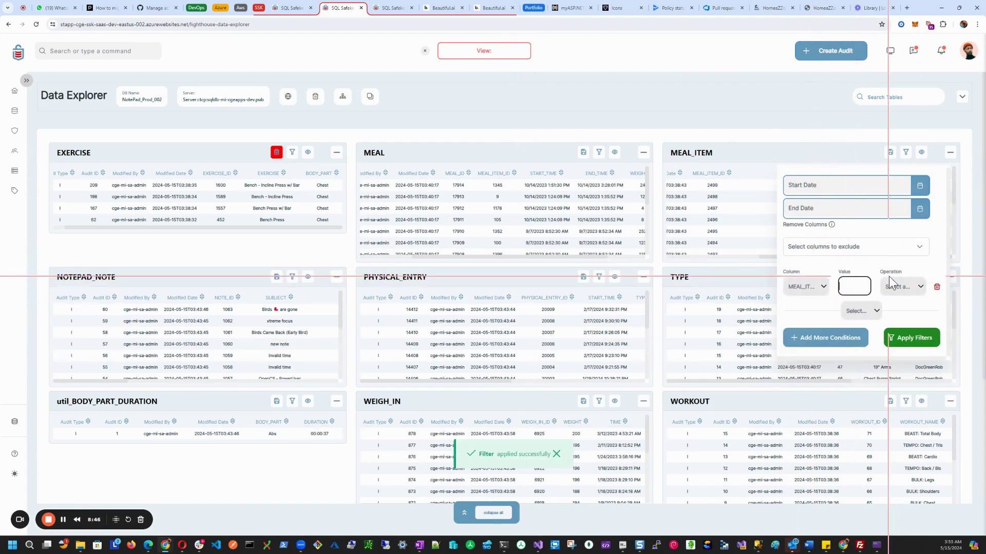
text(pancakes)
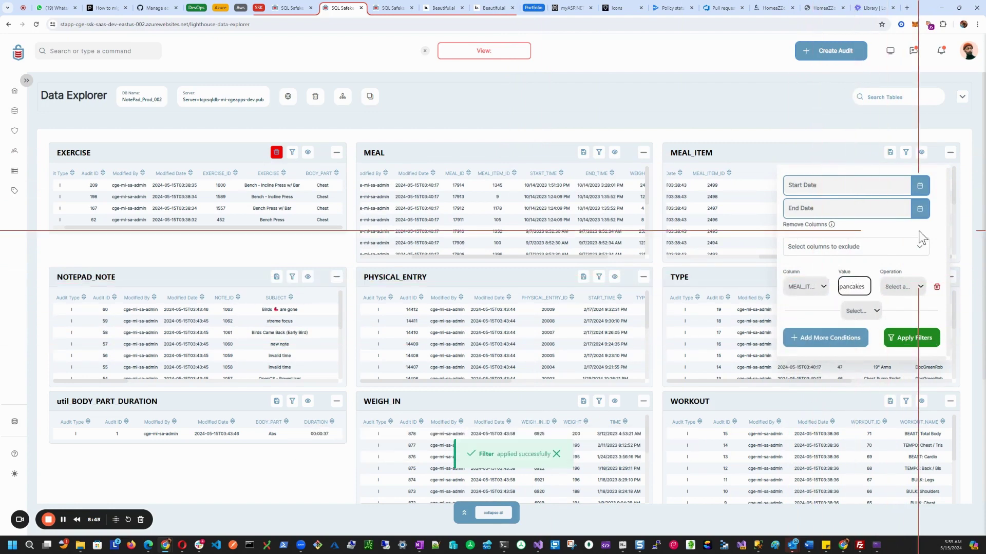
click(903, 287)
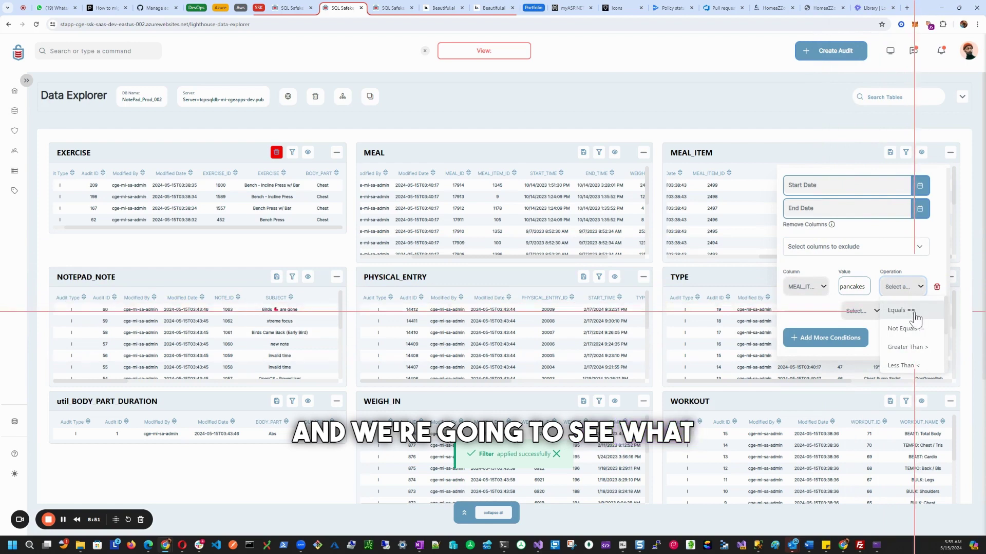
scroll(913, 334, down, 2)
click(912, 347)
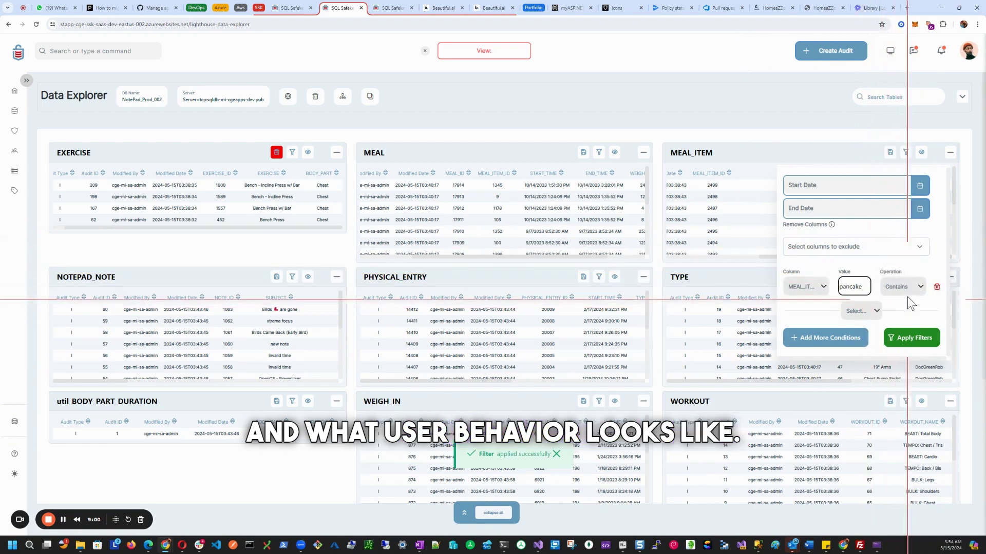
click(910, 341)
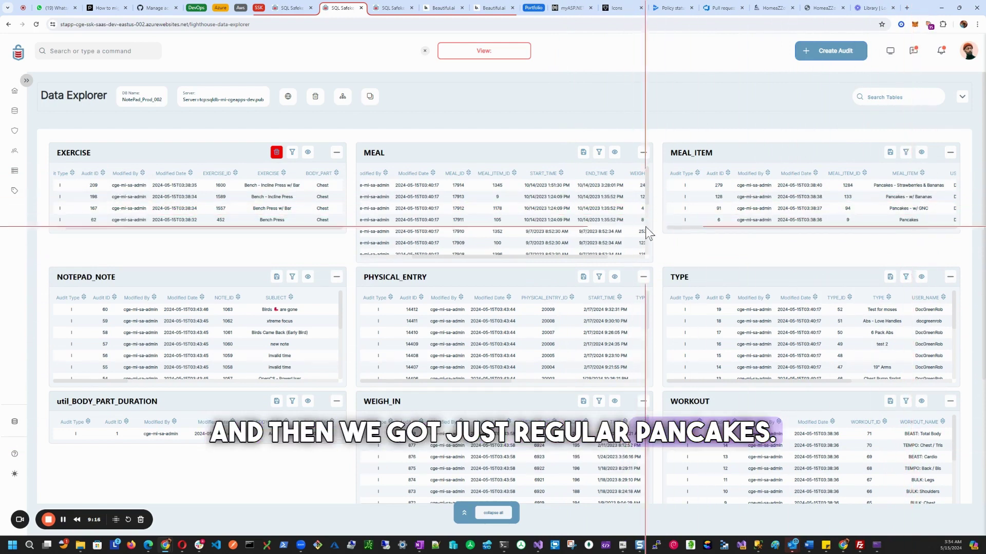
Add the filtered MEAL_ITEM table and the MEAL table to the view.
click(891, 154)
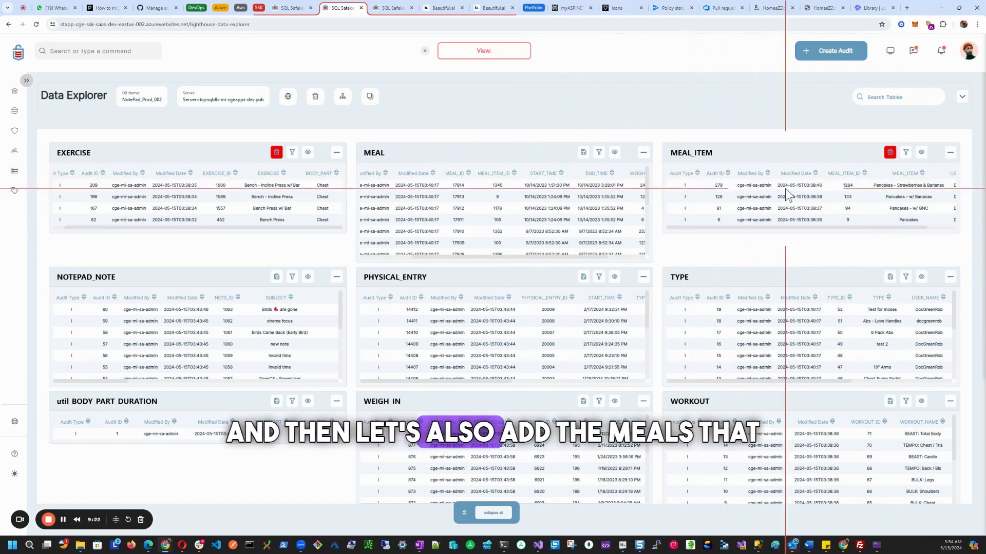
drag(439, 255, 497, 255)
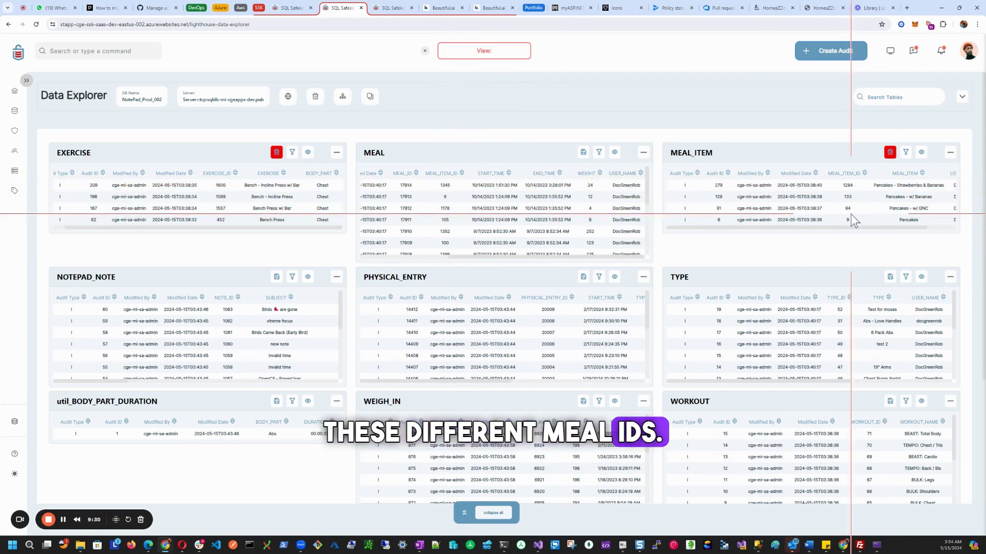
click(583, 153)
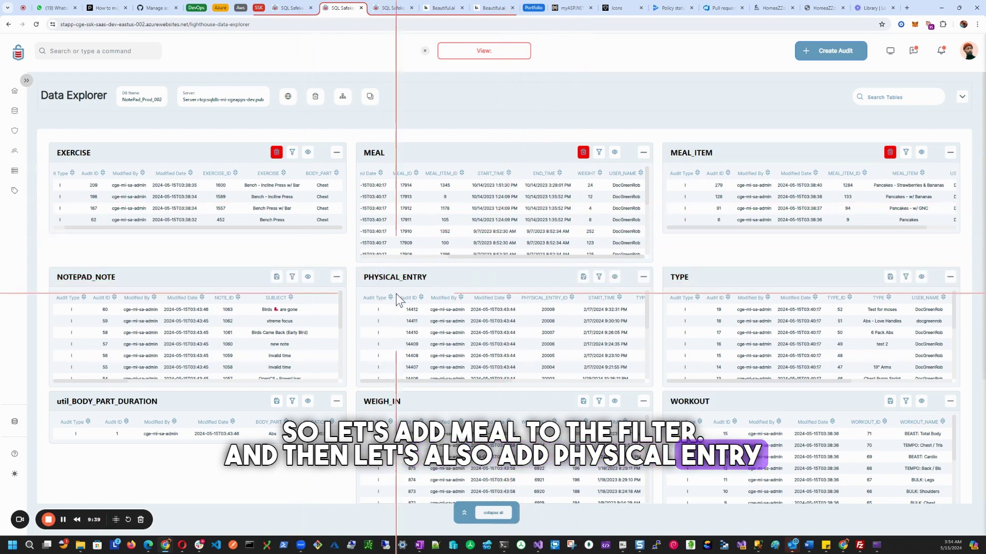
Examine how PHYSICAL_ENTRY's TYPE_ID and TYPE_TYPE_ID columns relate to the EXERCISE, WORKOUT, WEIGH_IN and TYPE tables.
double_click(220, 185)
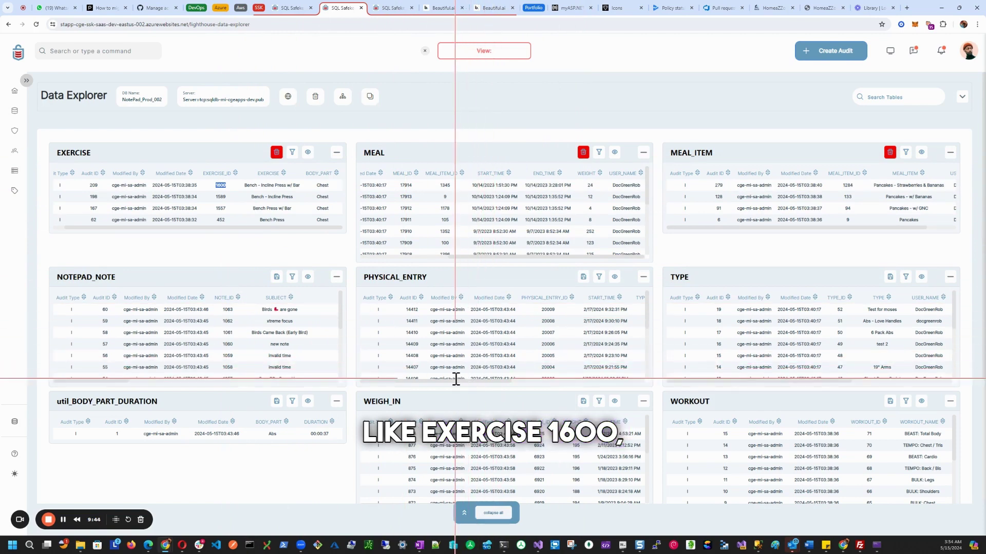
drag(457, 379, 550, 388)
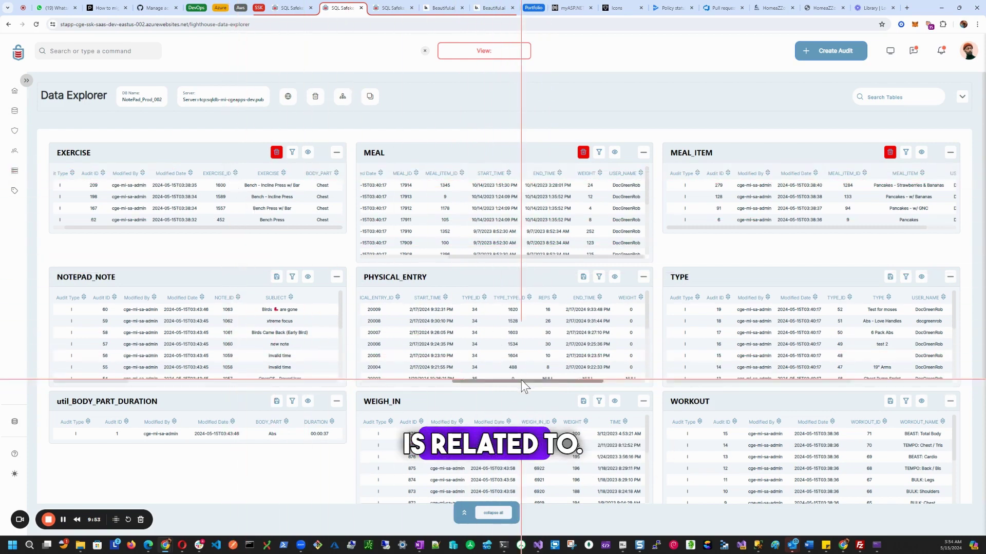
drag(529, 381, 548, 384)
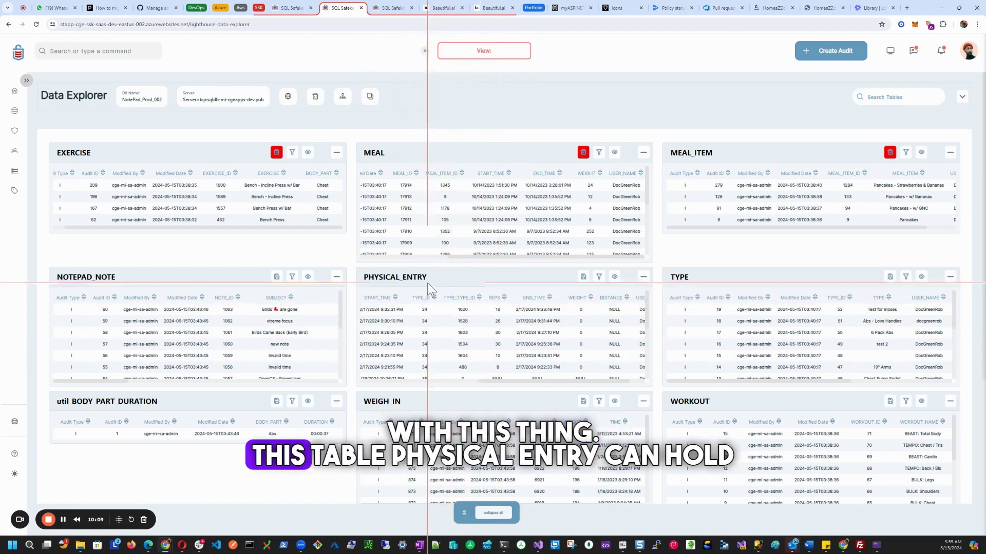
drag(428, 277, 377, 245)
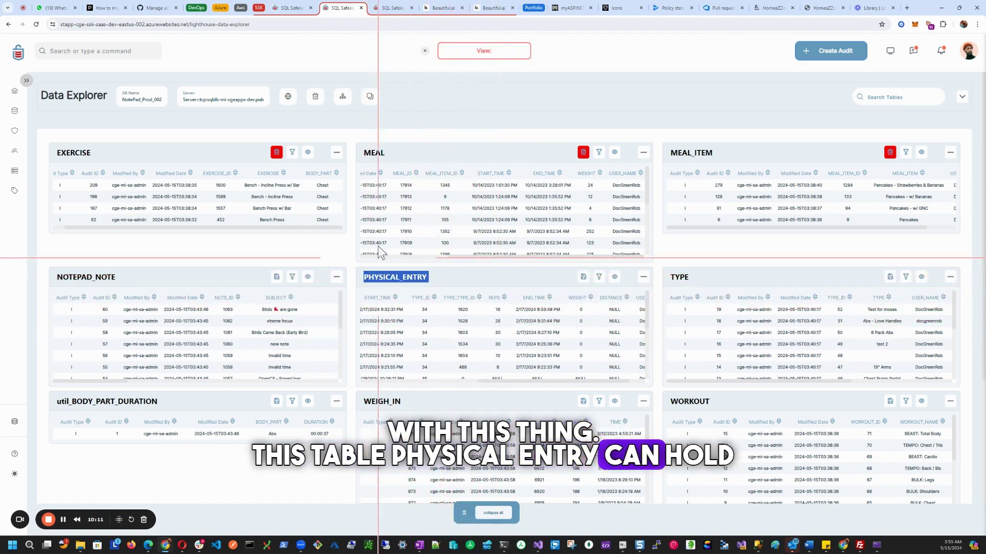
click(76, 155)
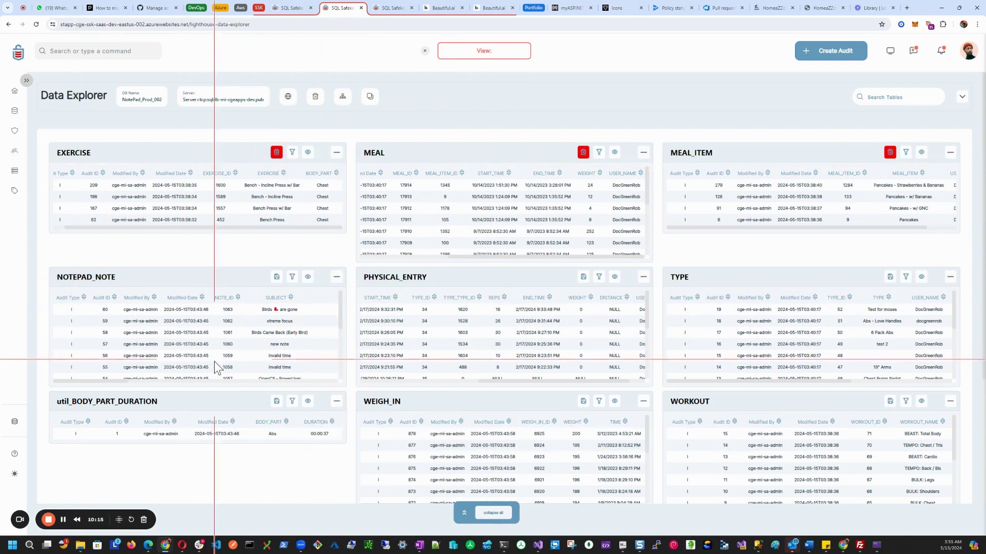
drag(714, 402, 664, 409)
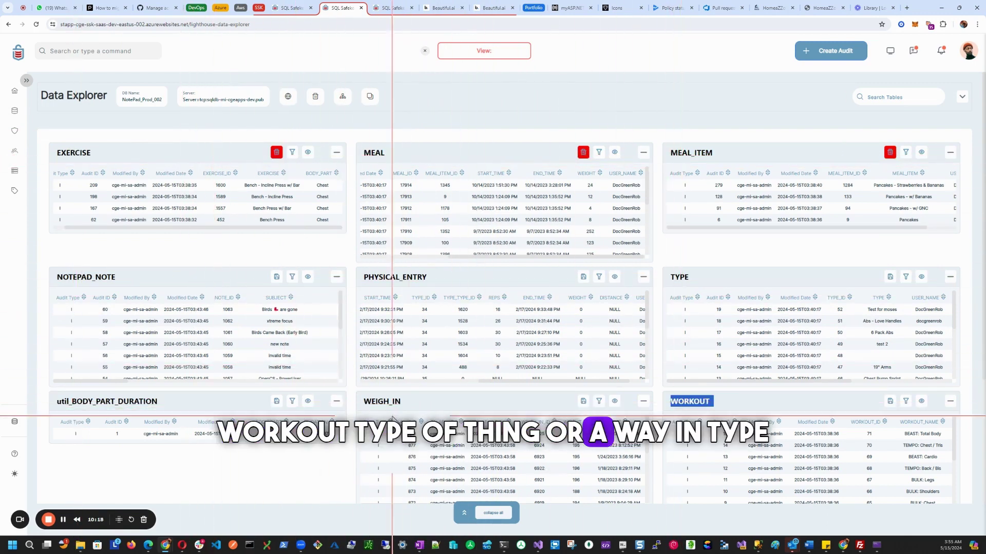
drag(404, 404, 365, 407)
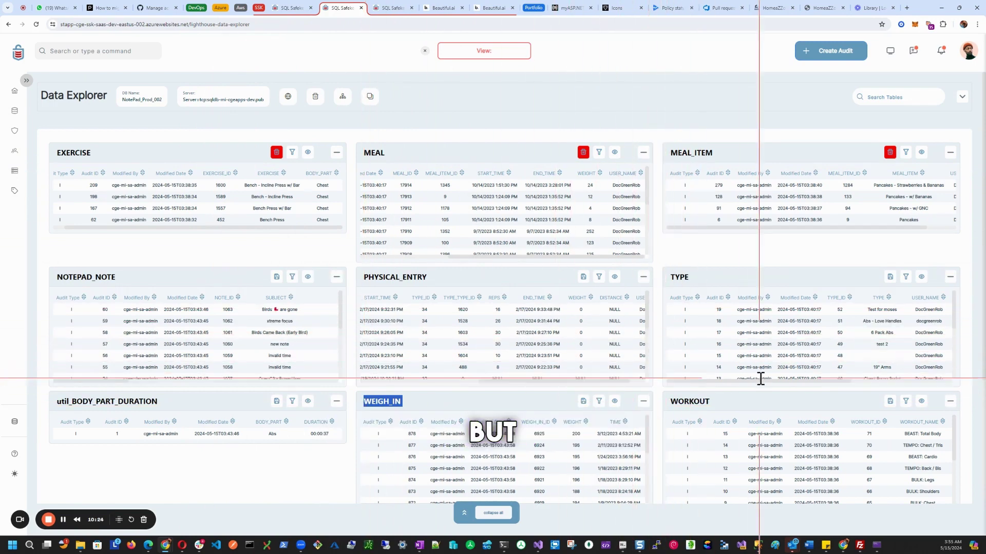
drag(836, 381, 878, 383)
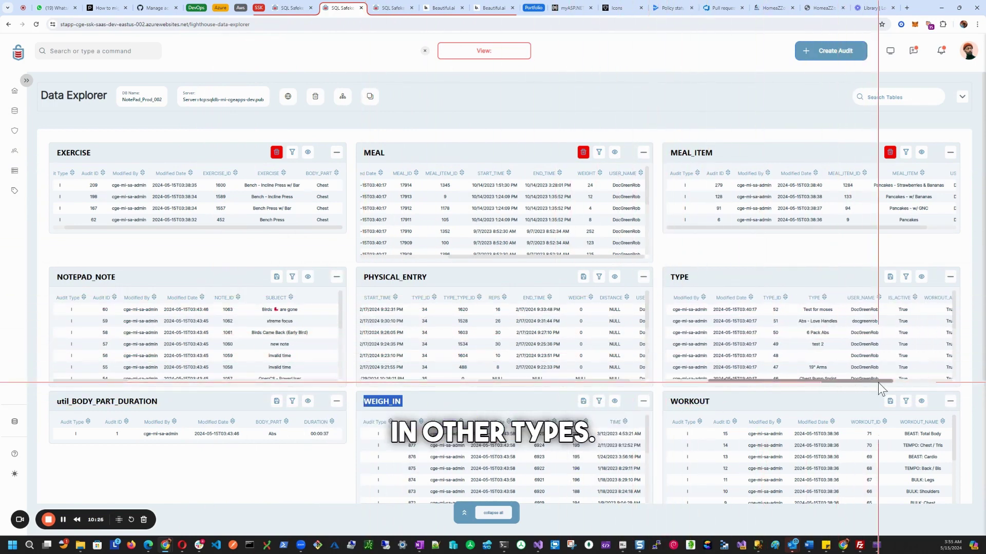
click(838, 326)
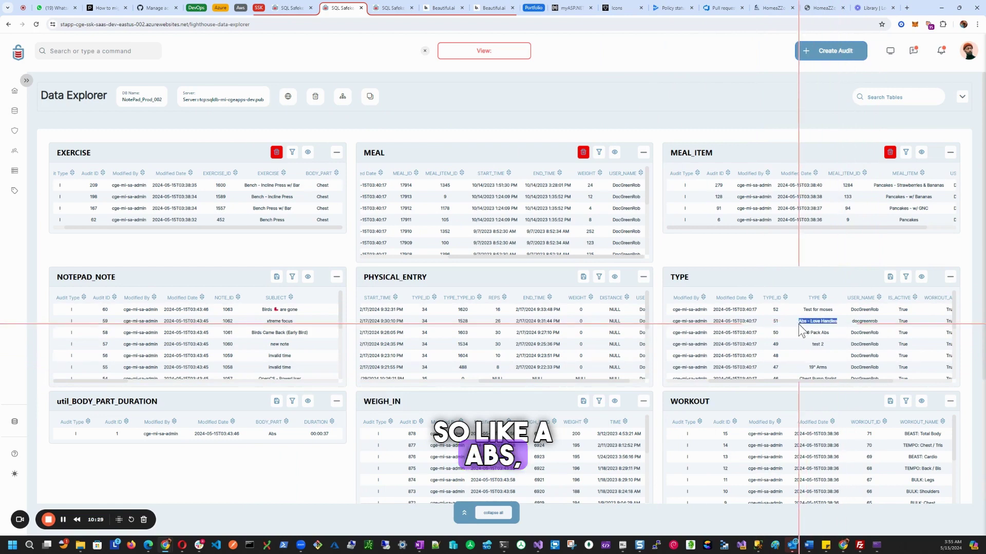
drag(827, 367, 822, 367)
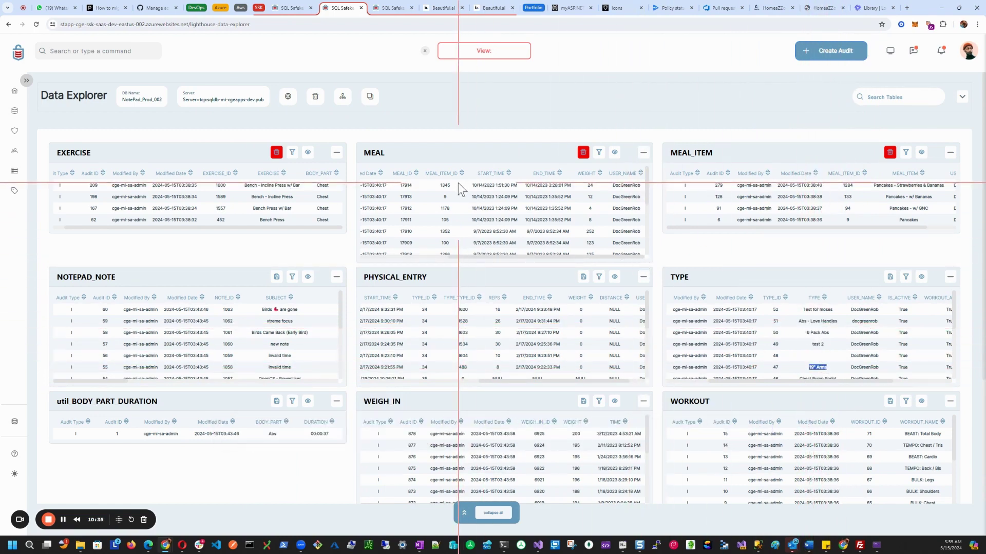
Add the PHYSICAL_ENTRY table to the view and display only the tables included in the view.
click(583, 278)
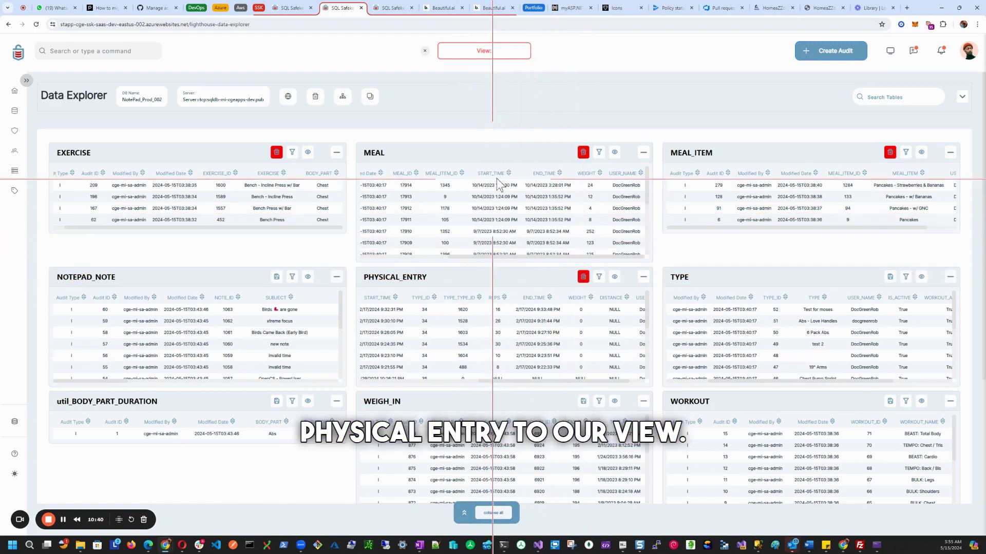
click(962, 96)
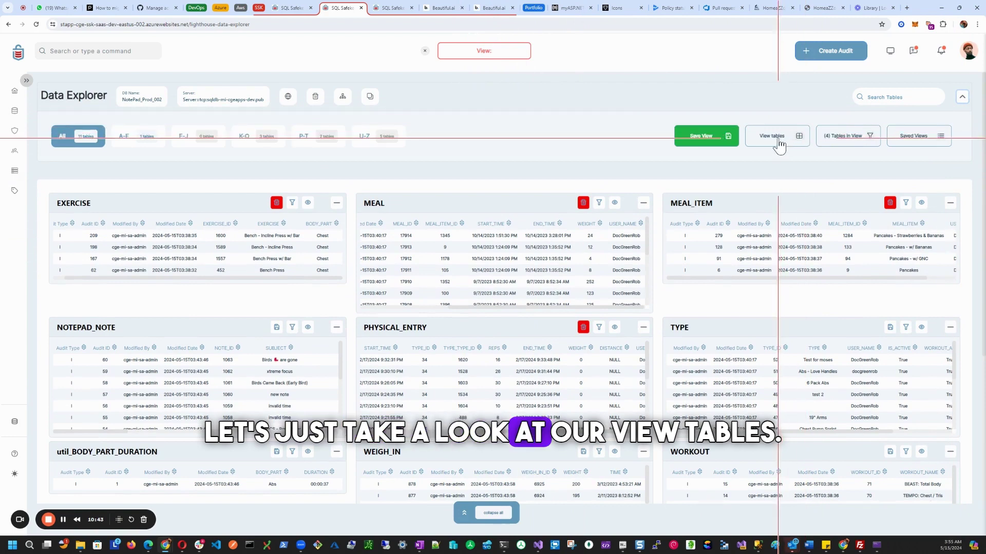
click(779, 139)
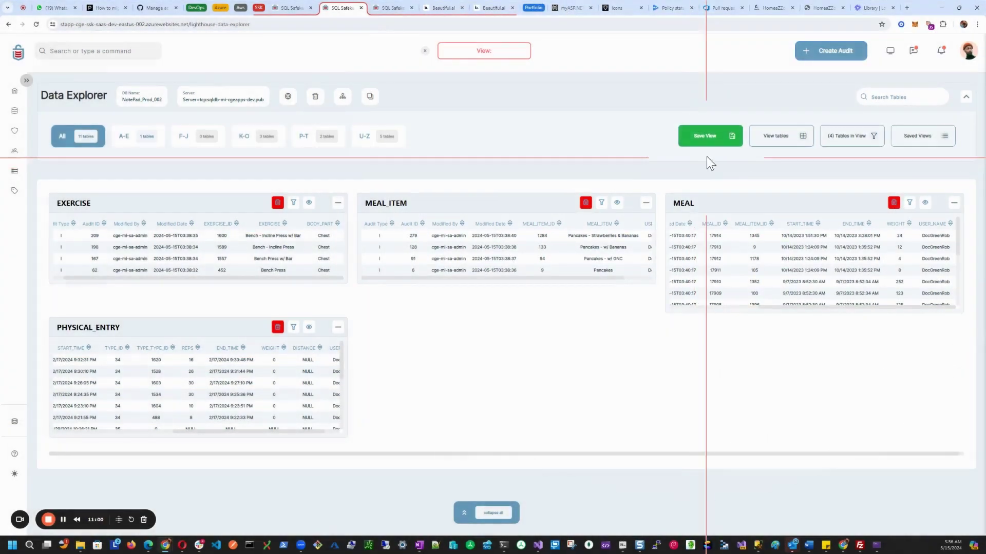
Save the view under the name "Marketing: Bench Press & Pancakes Promo".
click(710, 138)
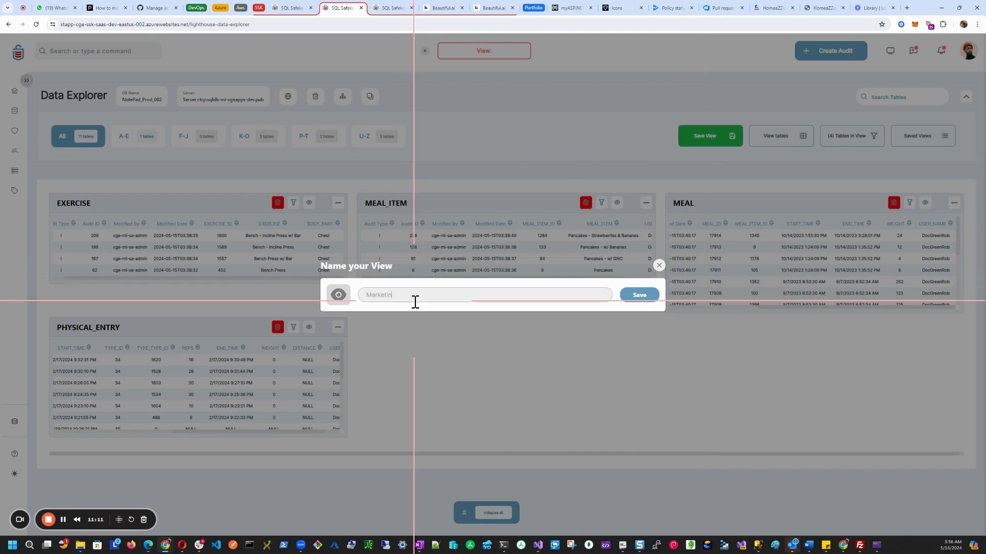
text(Marketing:)
text( Bean)
text( Press & P)
text(ancakes)
text( Prmo)
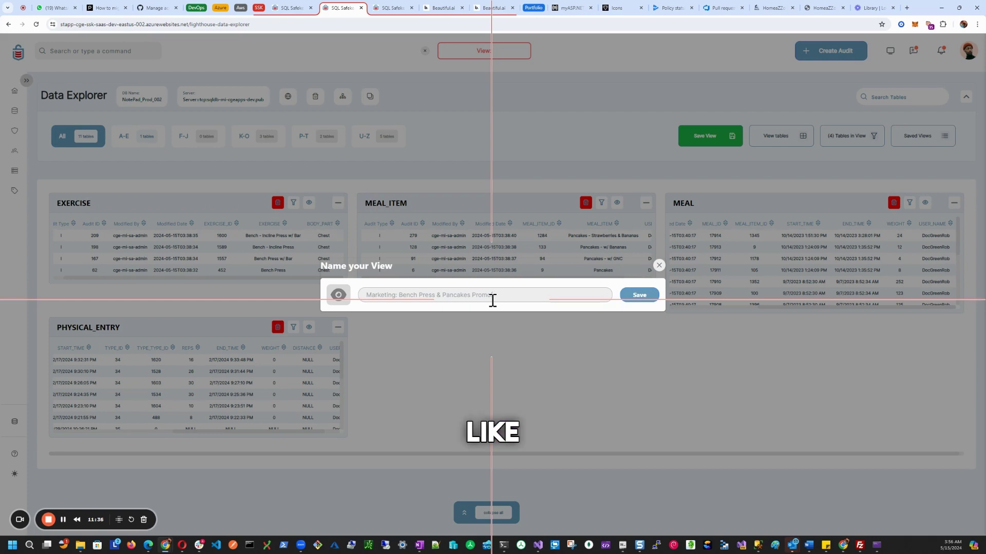
click(638, 297)
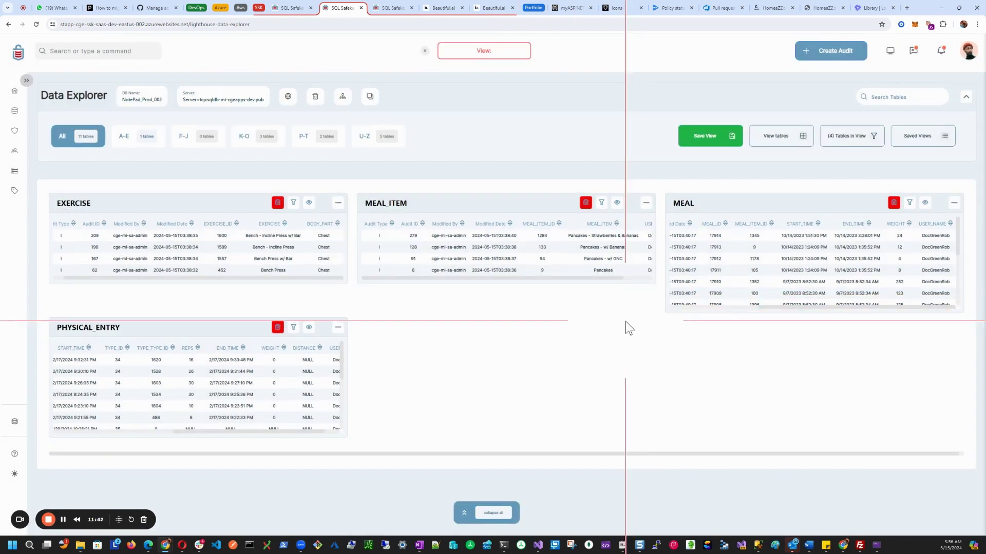